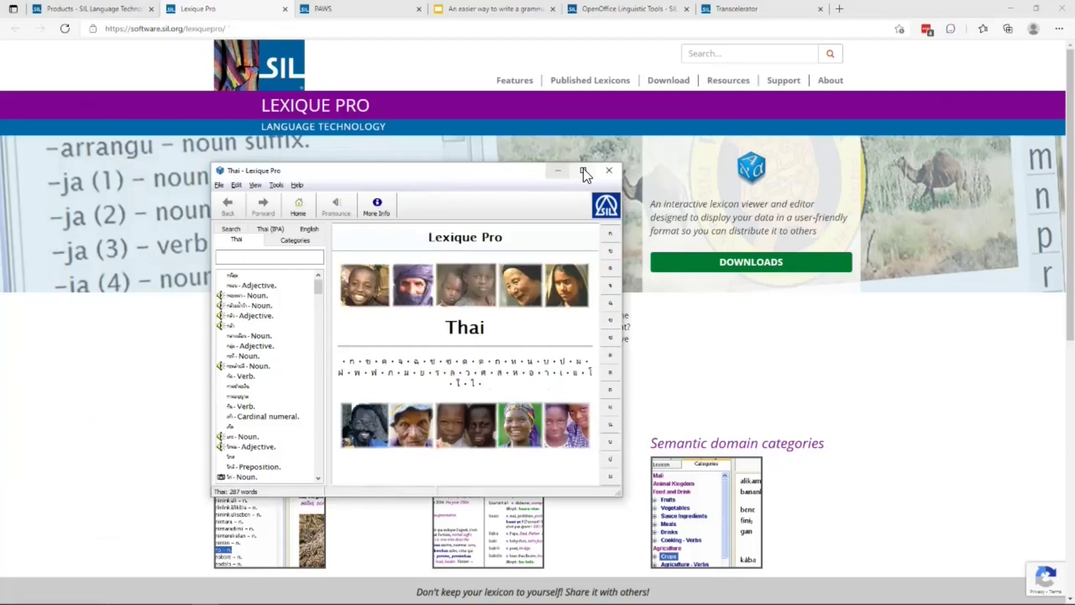
# Step: Maximize the Thai - Lexique Pro window so the lexicon fills the screen
pyautogui.click(583, 170)
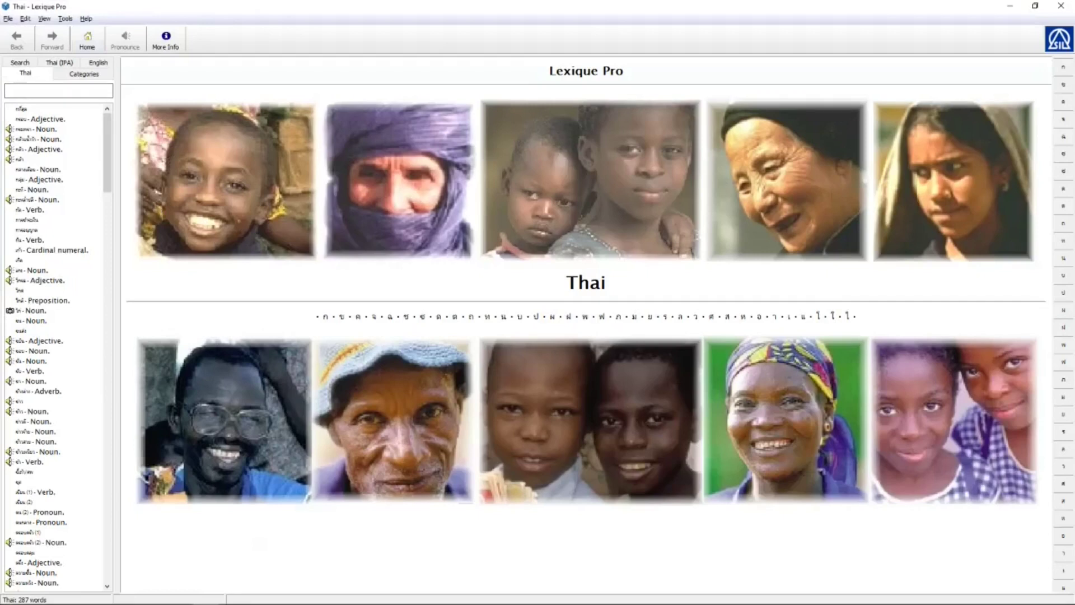
# Step: In FieldWorks, show the Lexicon entries as a widened browse list with more columns visible
pyautogui.hotkey('alt', 'Tab')
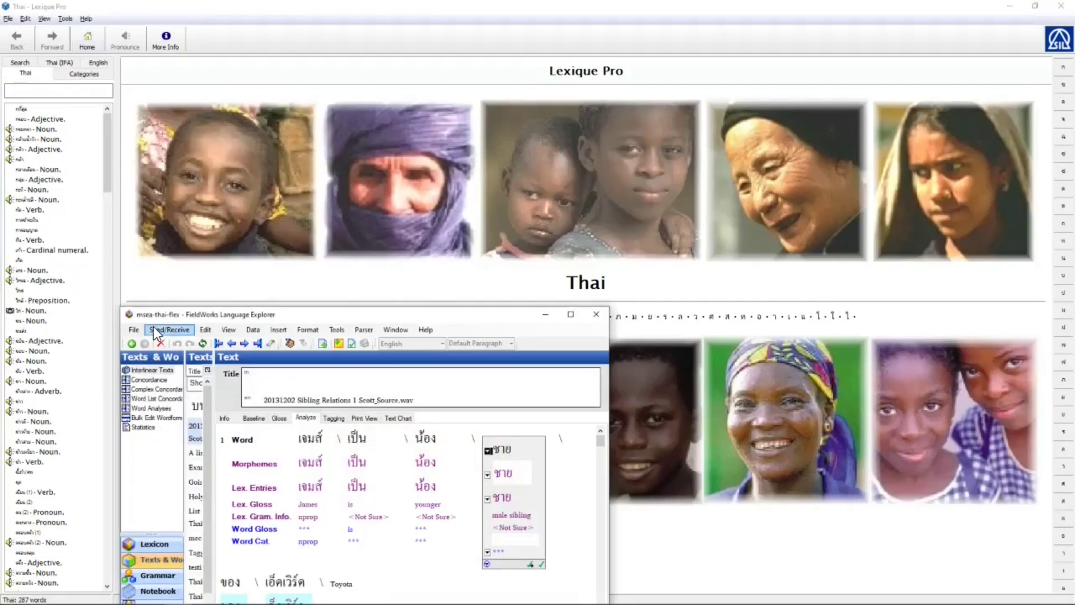
pyautogui.moveTo(310, 316); pyautogui.dragTo(382, 225)
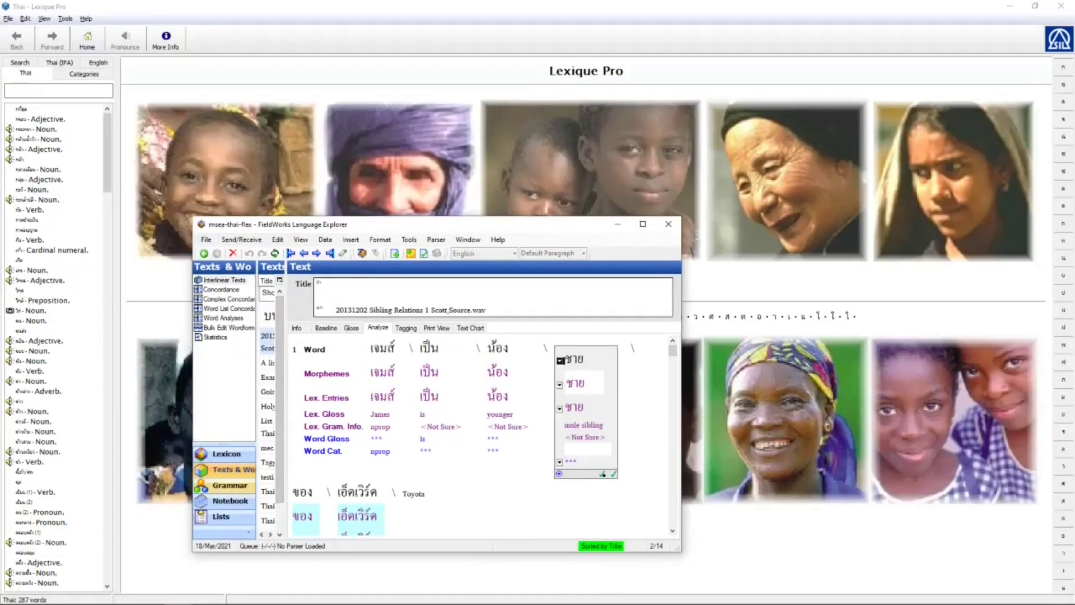
pyautogui.click(227, 453)
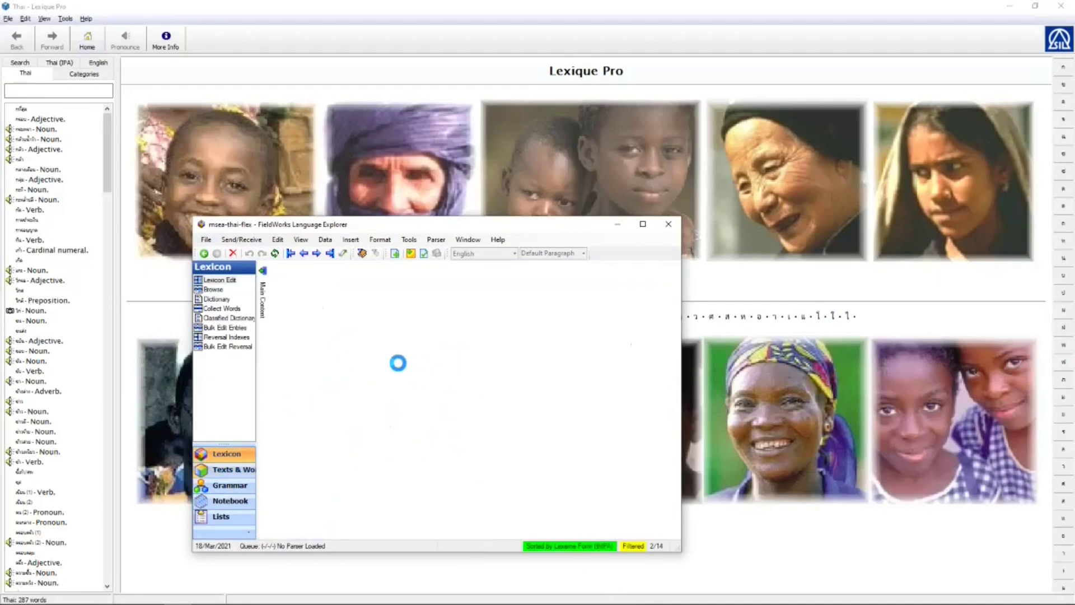
pyautogui.moveTo(291, 365); pyautogui.dragTo(482, 371)
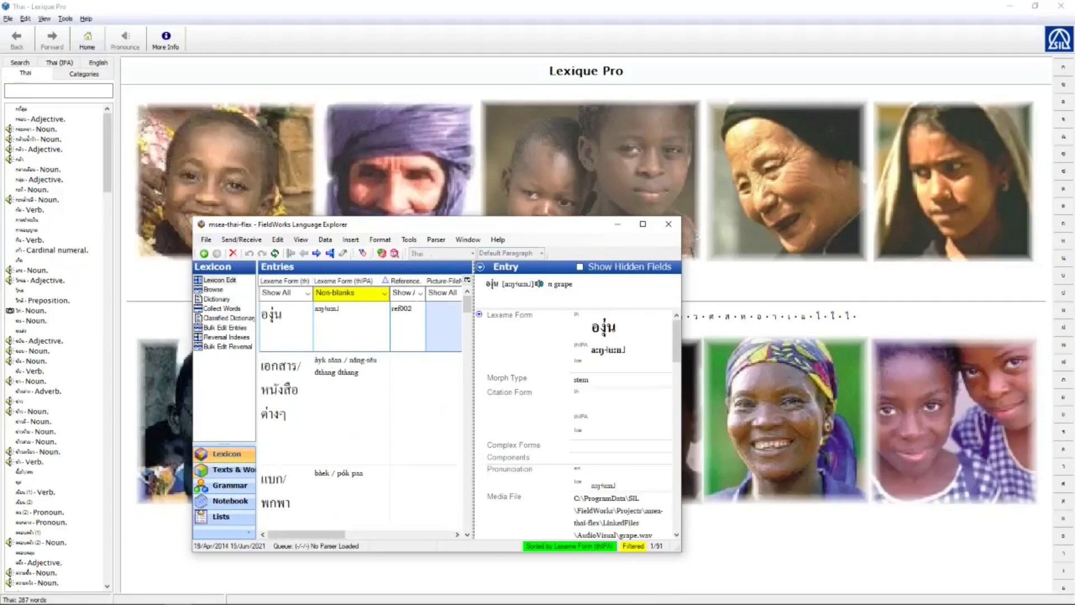
pyautogui.moveTo(475, 370); pyautogui.dragTo(616, 370)
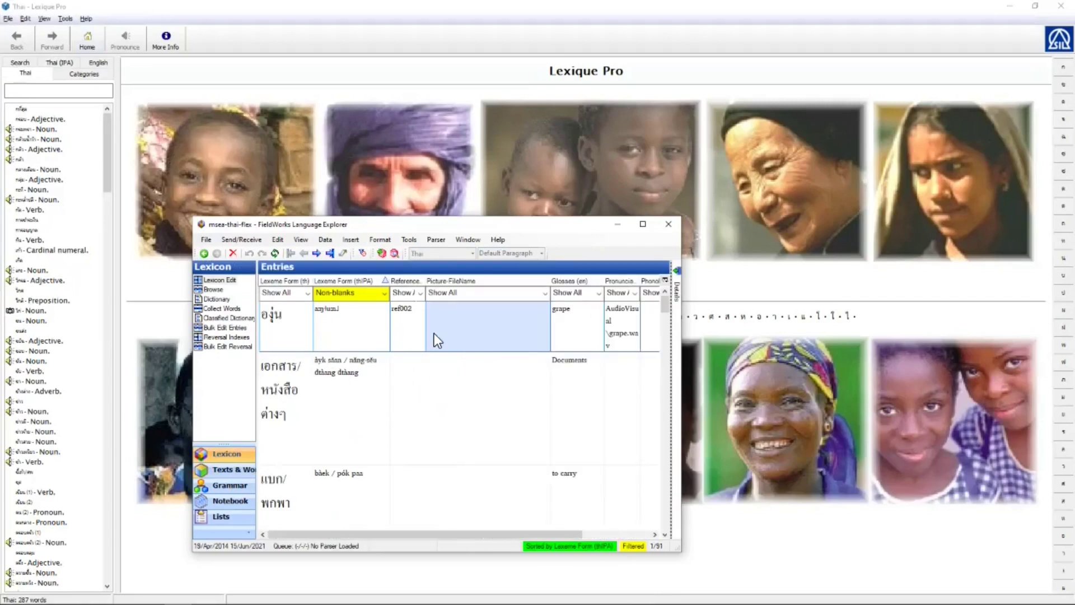
# Step: Choose the Filtered Lexicon LIFT 0.13 XML export, then cancel the export
pyautogui.click(206, 240)
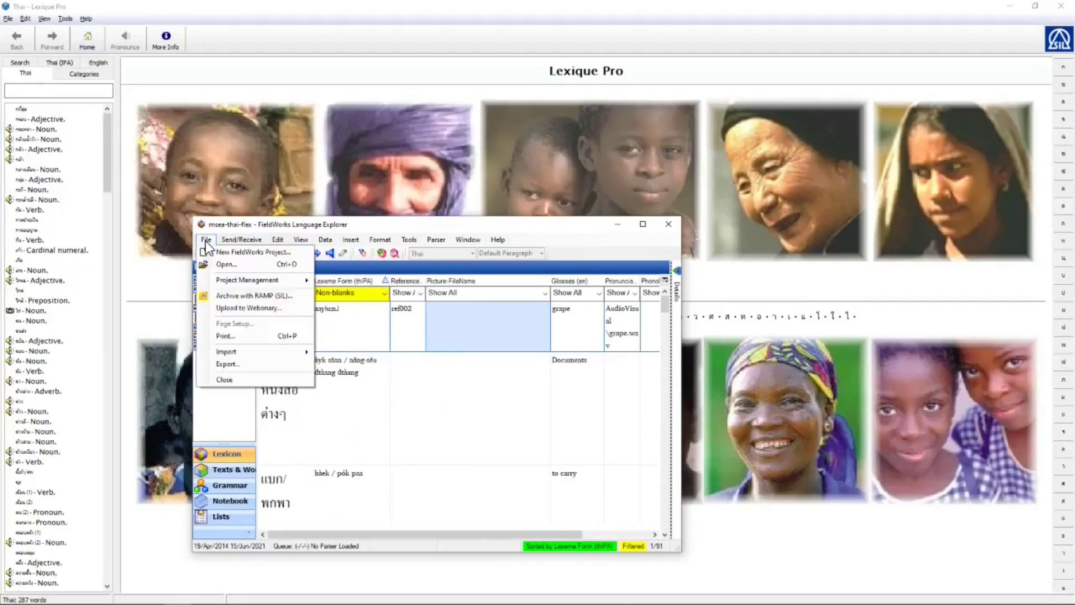
pyautogui.click(230, 363)
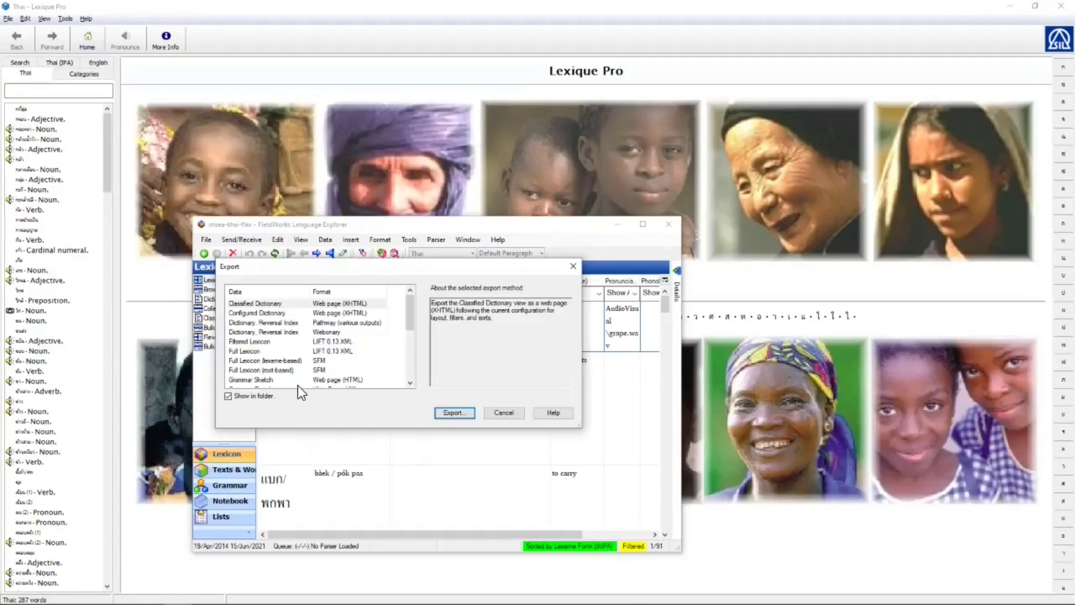
pyautogui.click(258, 342)
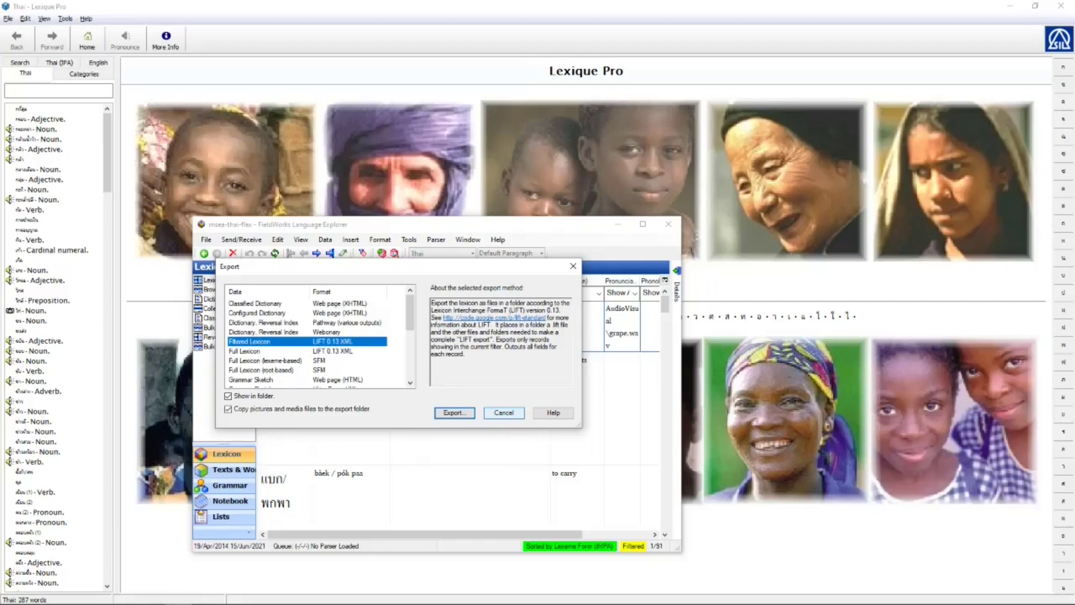
pyautogui.click(503, 412)
# Step: Back in Lexique Pro, open the Lexique Pro.lift file to reload the Thai lexicon
pyautogui.moveTo(543, 226); pyautogui.dragTo(361, 244)
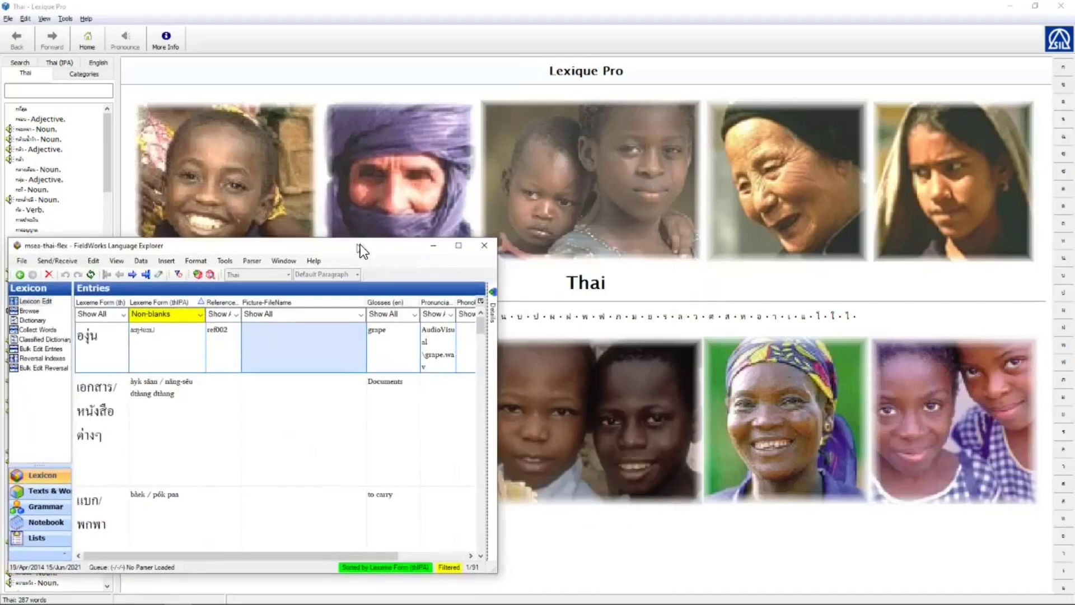
pyautogui.hotkey('alt', 'Tab')
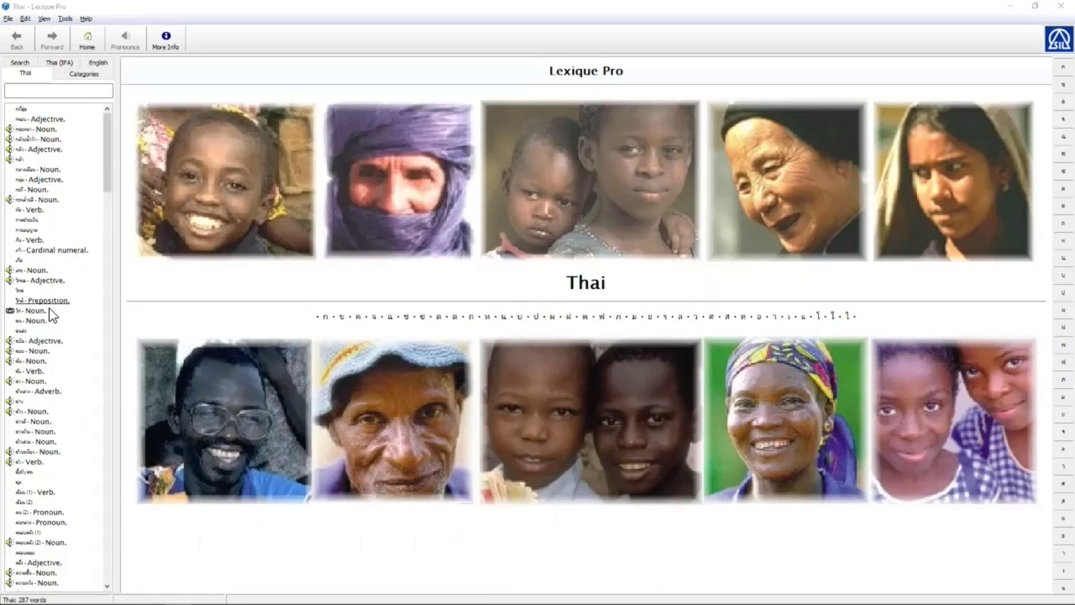
pyautogui.click(9, 19)
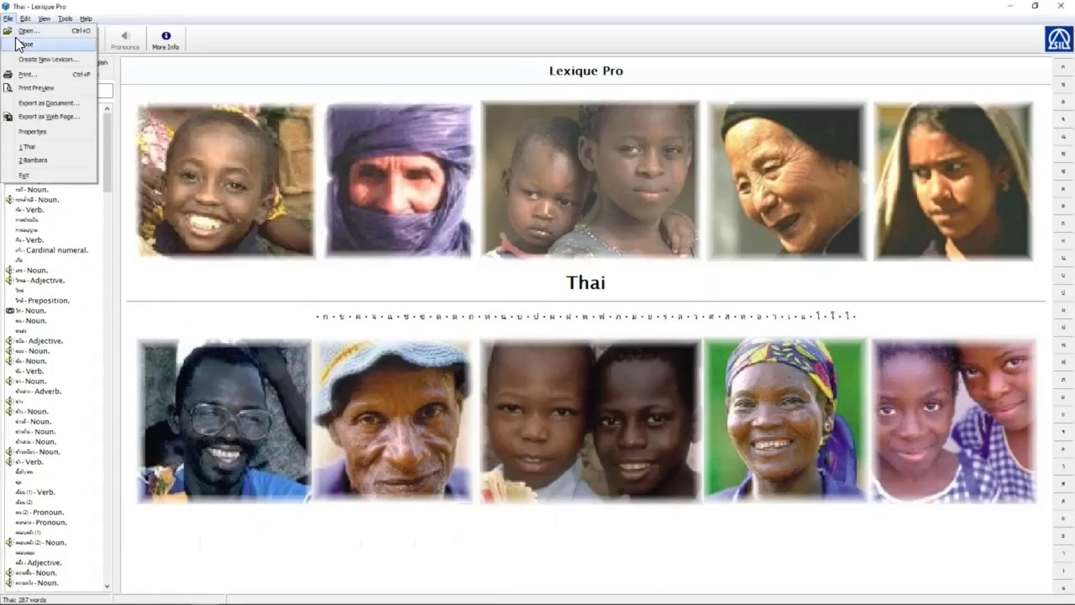
pyautogui.press('Escape')
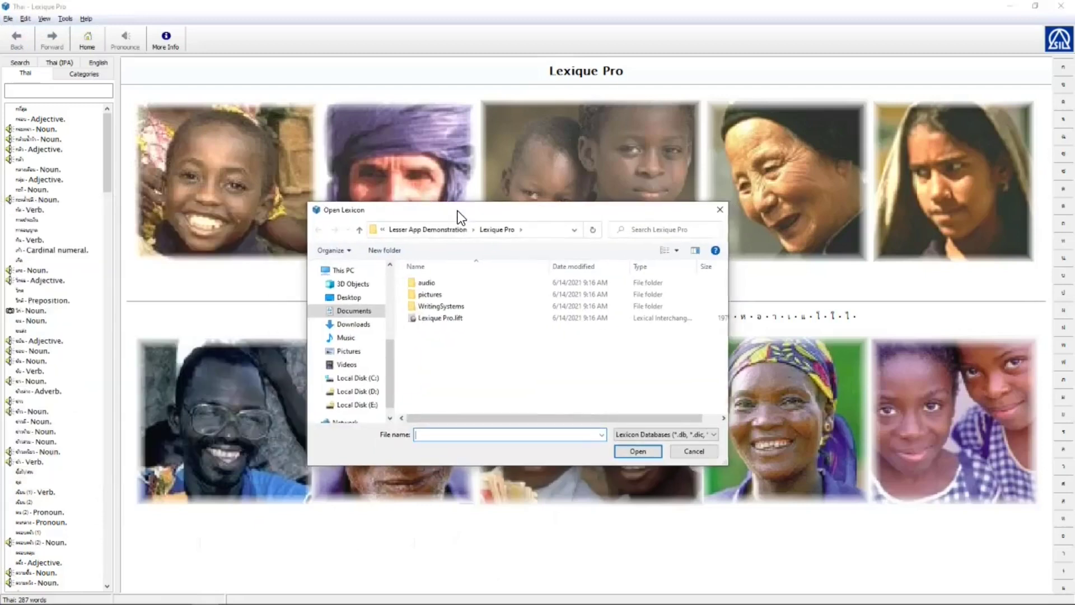
pyautogui.click(442, 324)
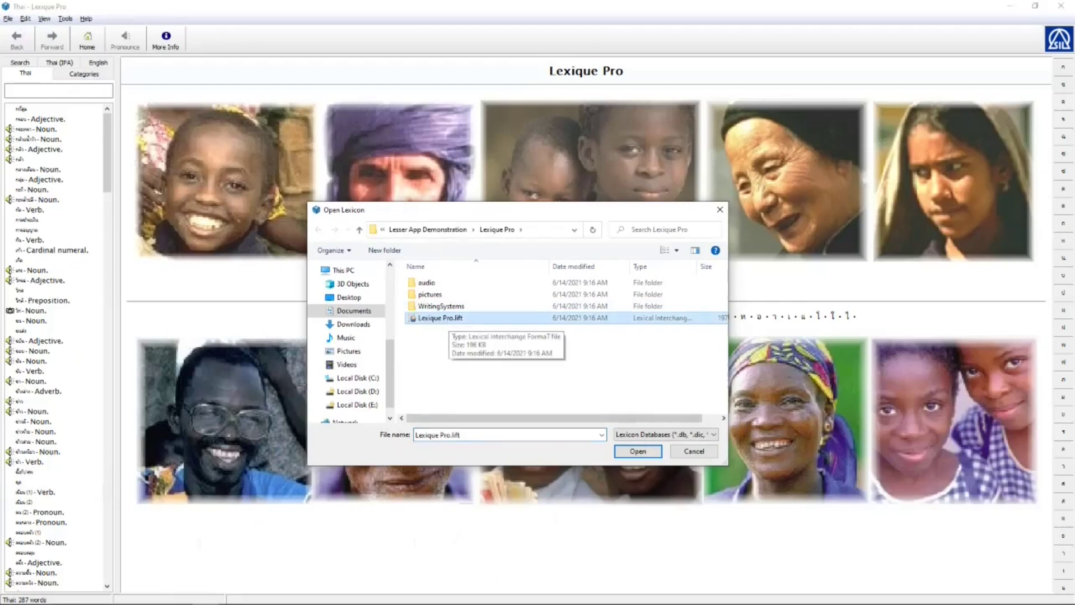
pyautogui.click(638, 451)
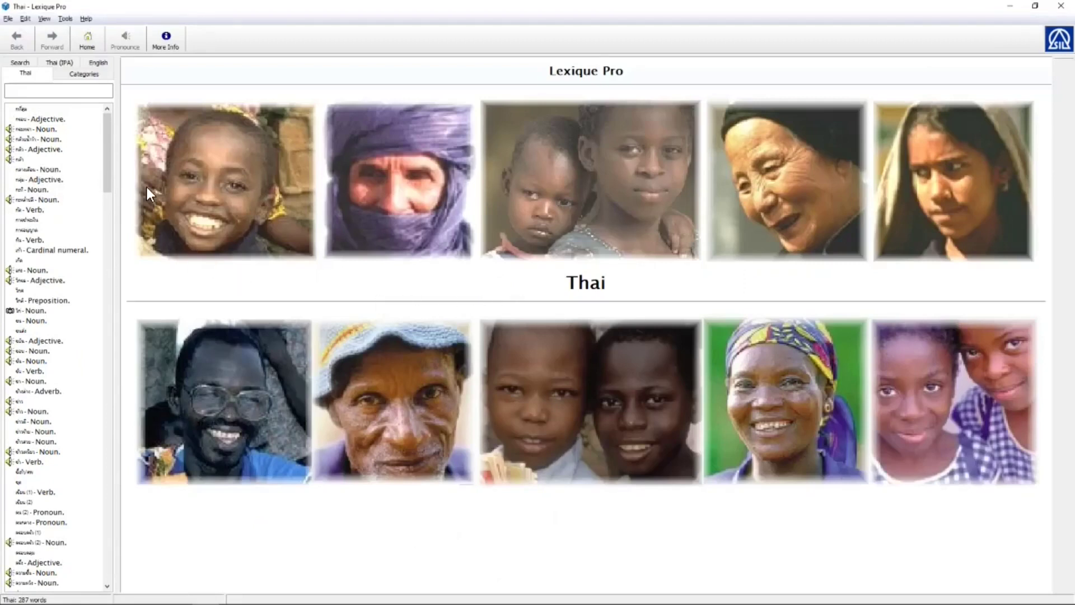
# Step: Widen the word list, view the ไก่ (chicken) noun entry, play its sound, and return Home
pyautogui.moveTo(123, 173); pyautogui.dragTo(180, 191)
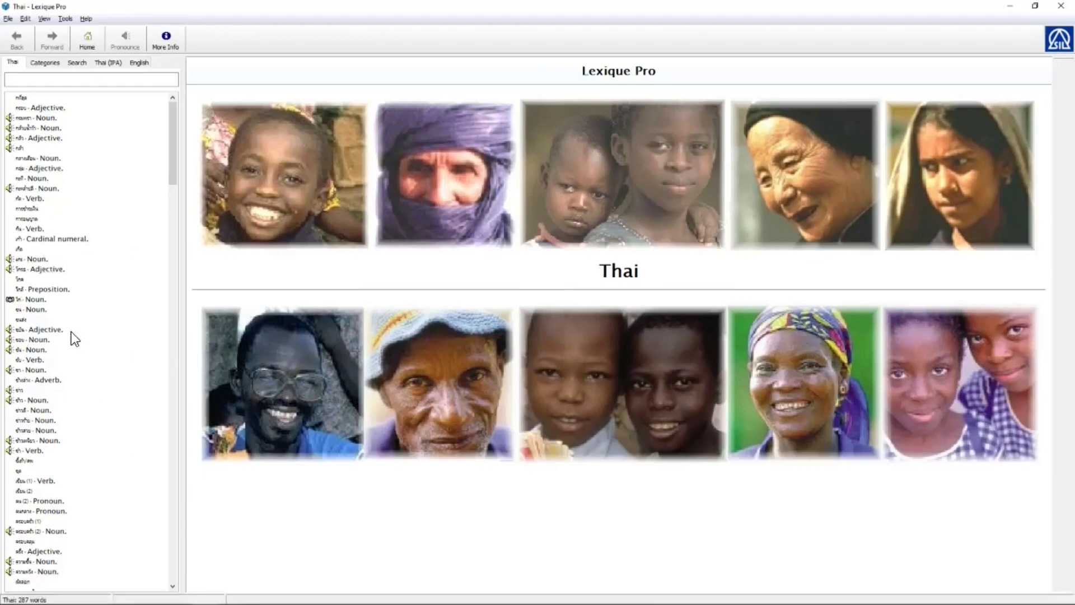
pyautogui.click(22, 300)
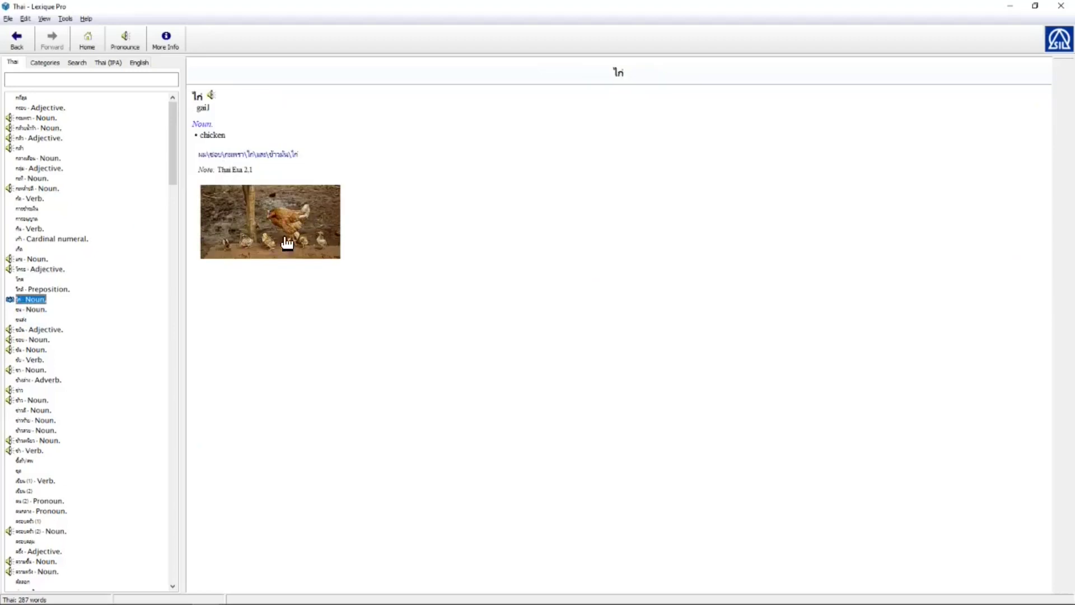
pyautogui.click(212, 98)
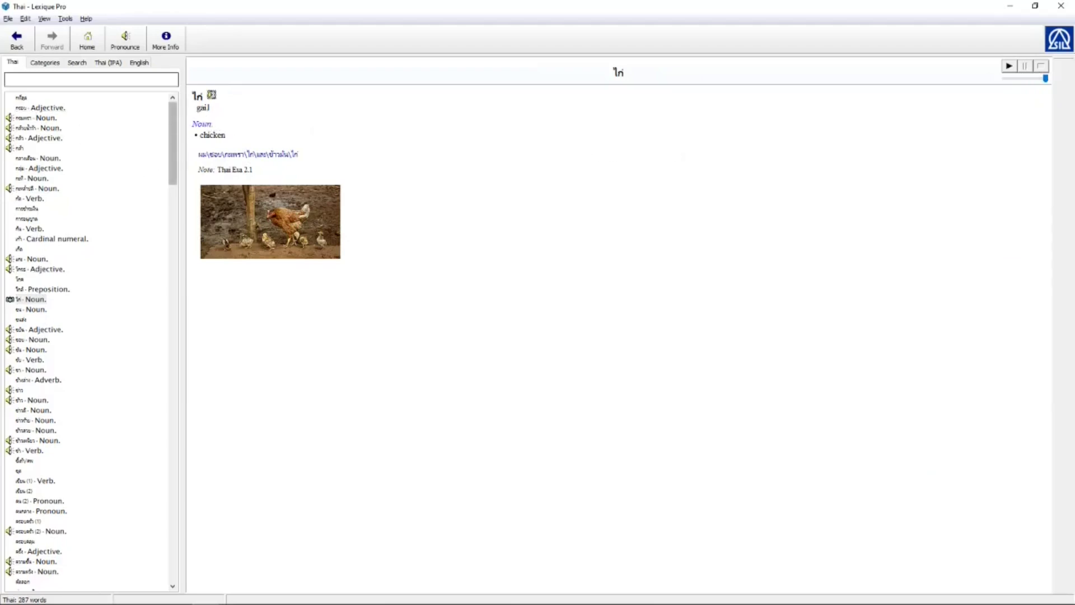
pyautogui.click(88, 42)
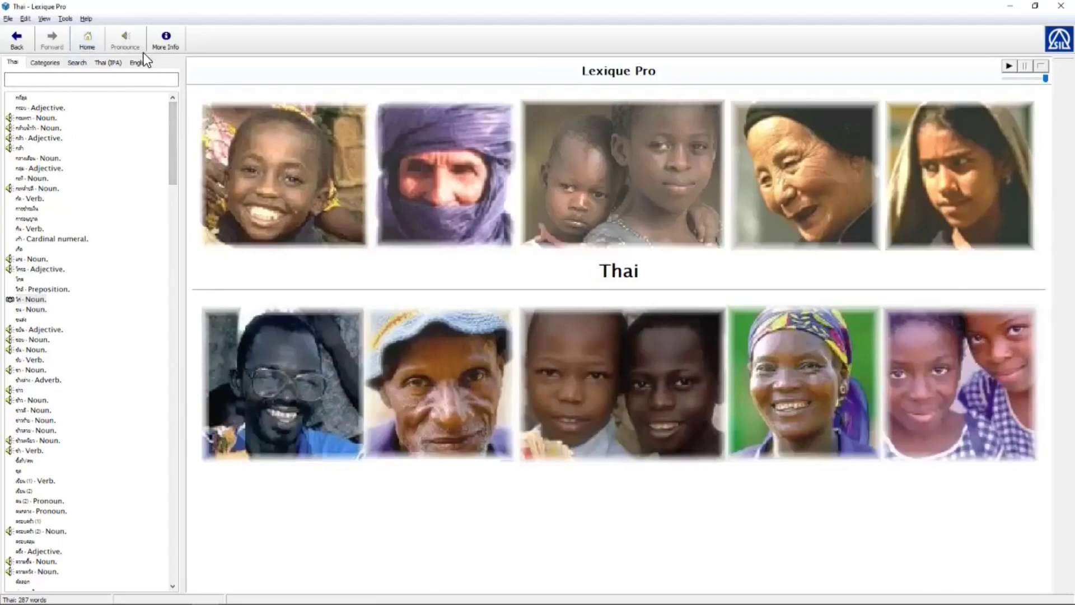
pyautogui.click(71, 21)
pyautogui.click(76, 32)
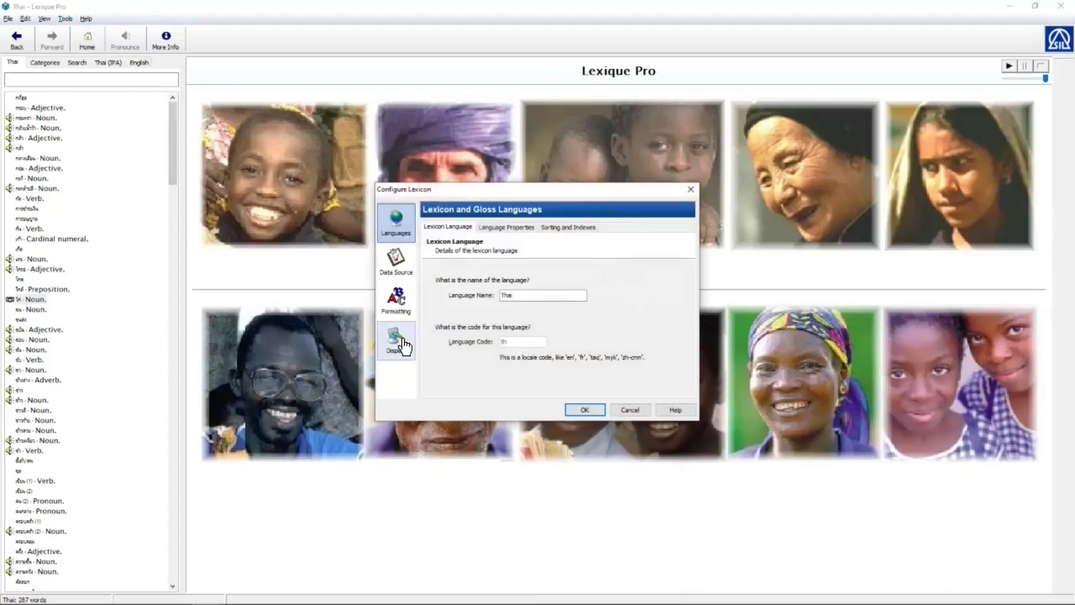
pyautogui.click(404, 346)
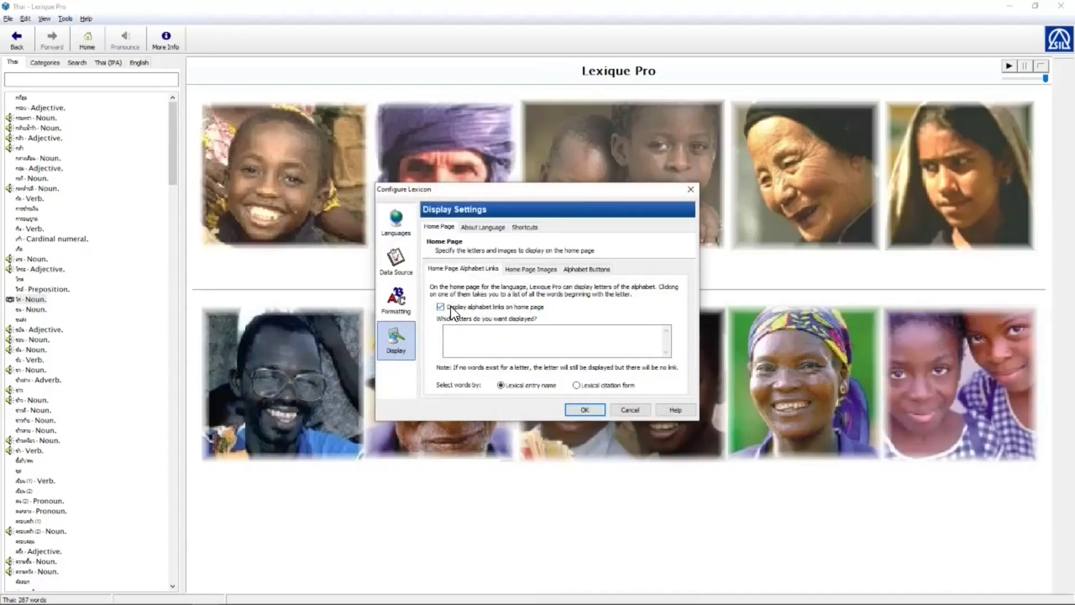
pyautogui.click(587, 269)
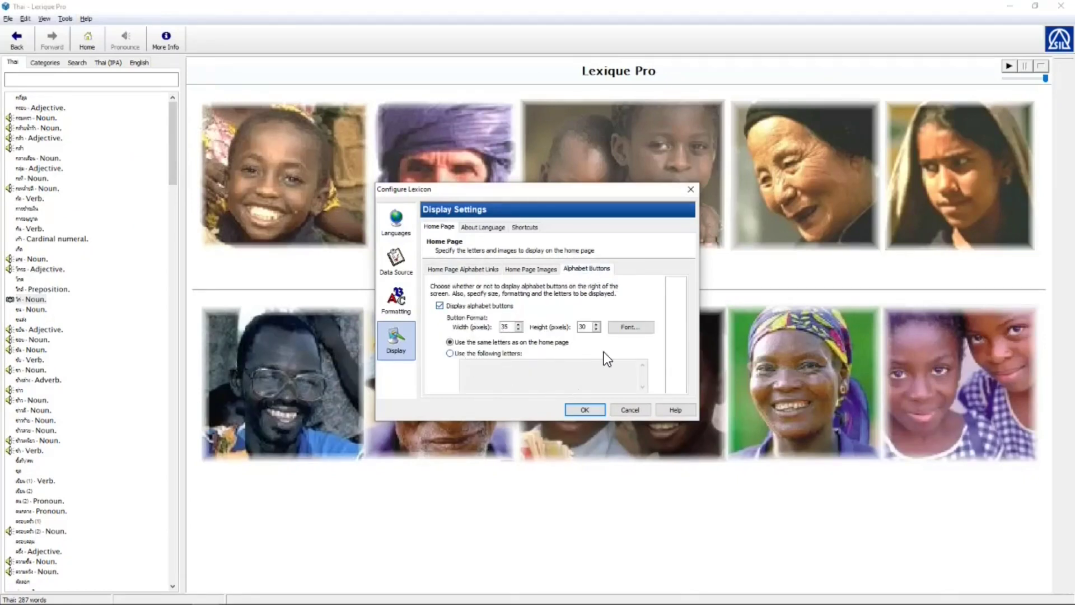
pyautogui.click(630, 410)
pyautogui.click(630, 410)
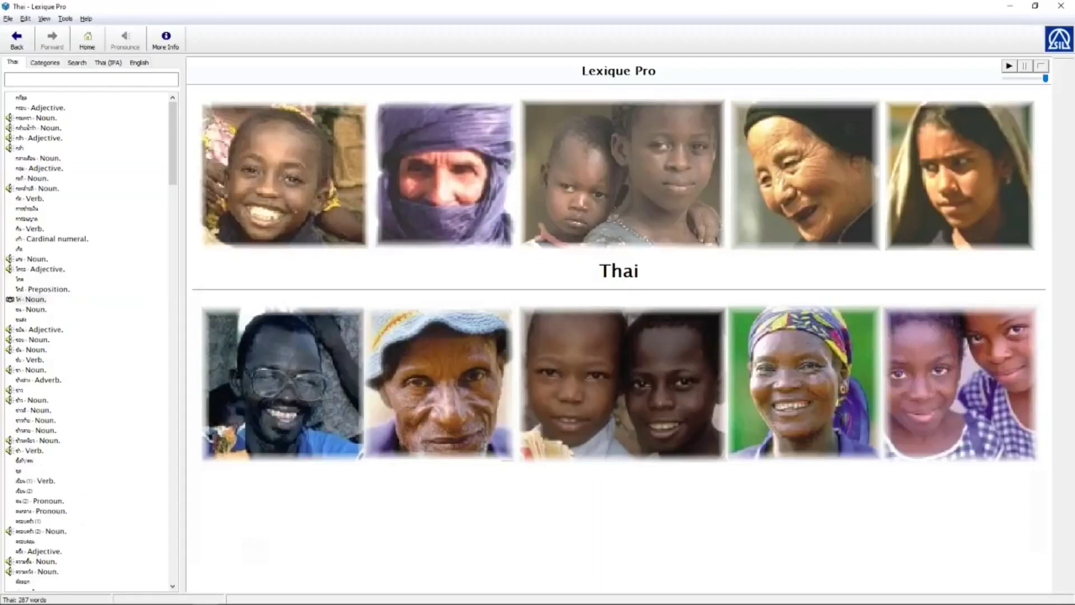
# Step: Close the front Lexique Pro window, leaving the Thai lexicon home page showing
pyautogui.click(1062, 8)
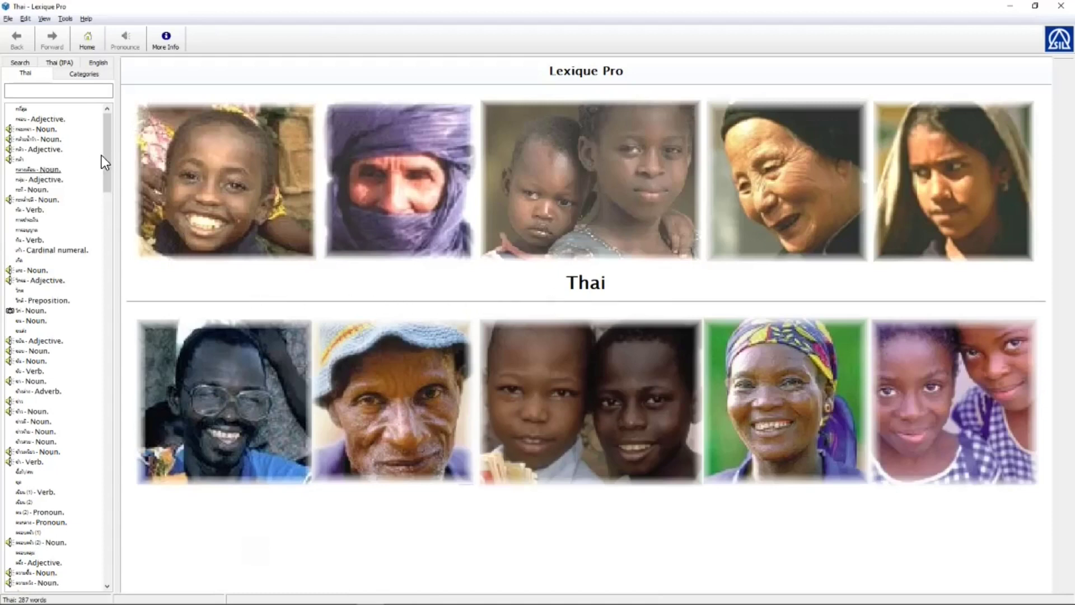
# Step: Look up 'chicken' in the English word list, then run a full-text search for 'chicken'
pyautogui.click(100, 64)
pyautogui.click(61, 90)
pyautogui.write('c')
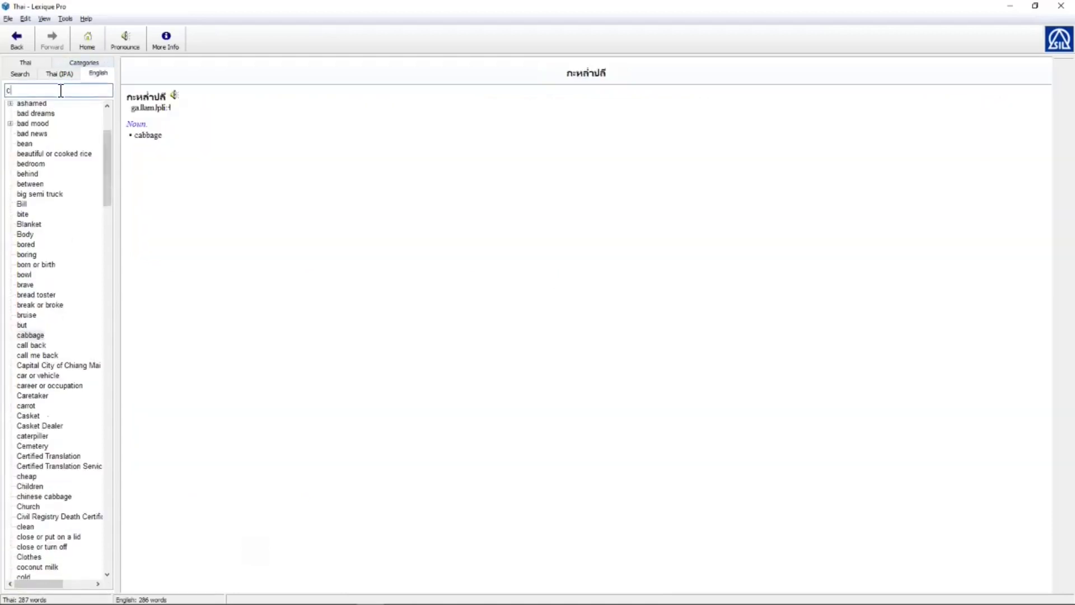
pyautogui.write('hicken')
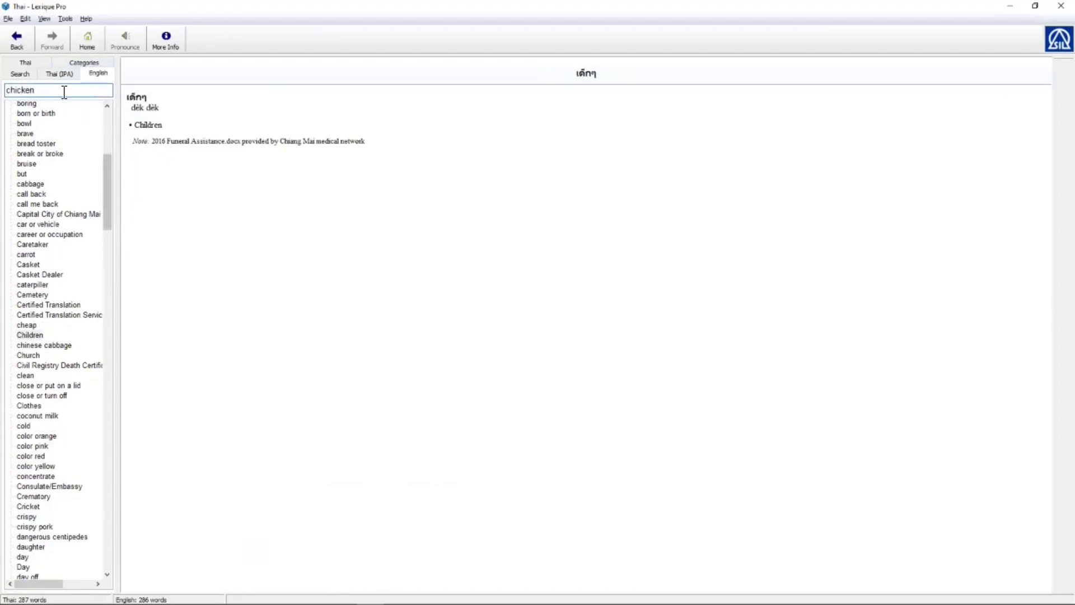
pyautogui.press('BackSpace')
pyautogui.press('BackSpace')
pyautogui.press('BackSpace')
pyautogui.press('BackSpace')
pyautogui.click(26, 75)
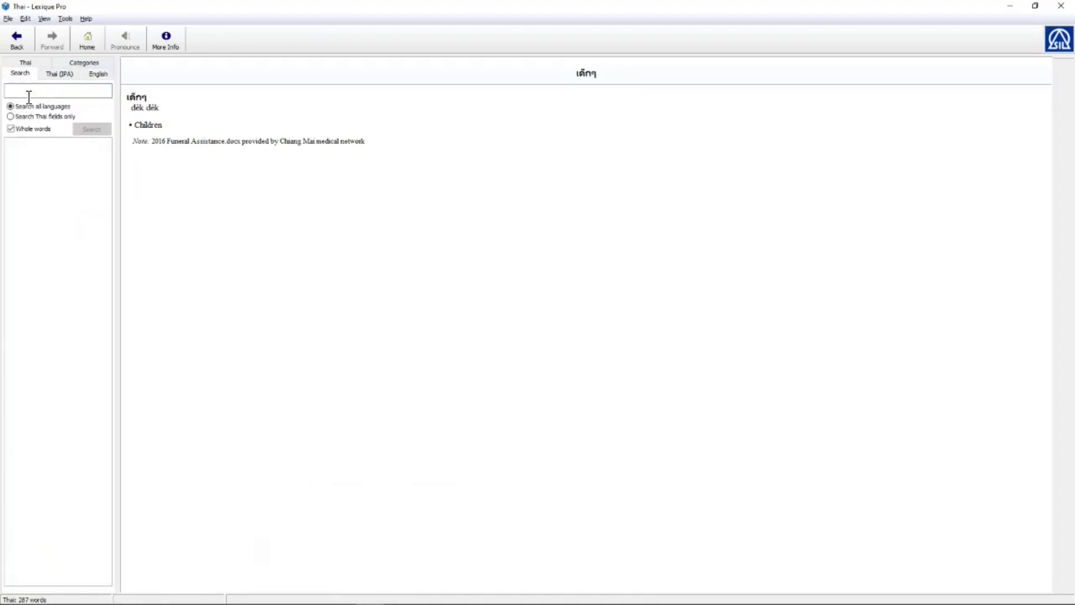
pyautogui.write('chicken')
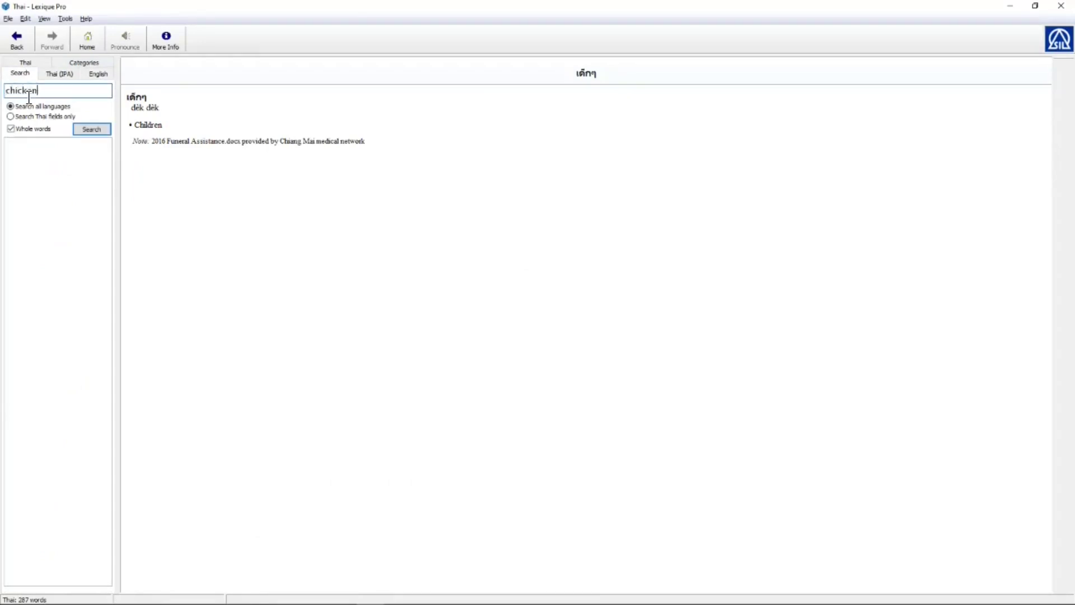
pyautogui.press('Return')
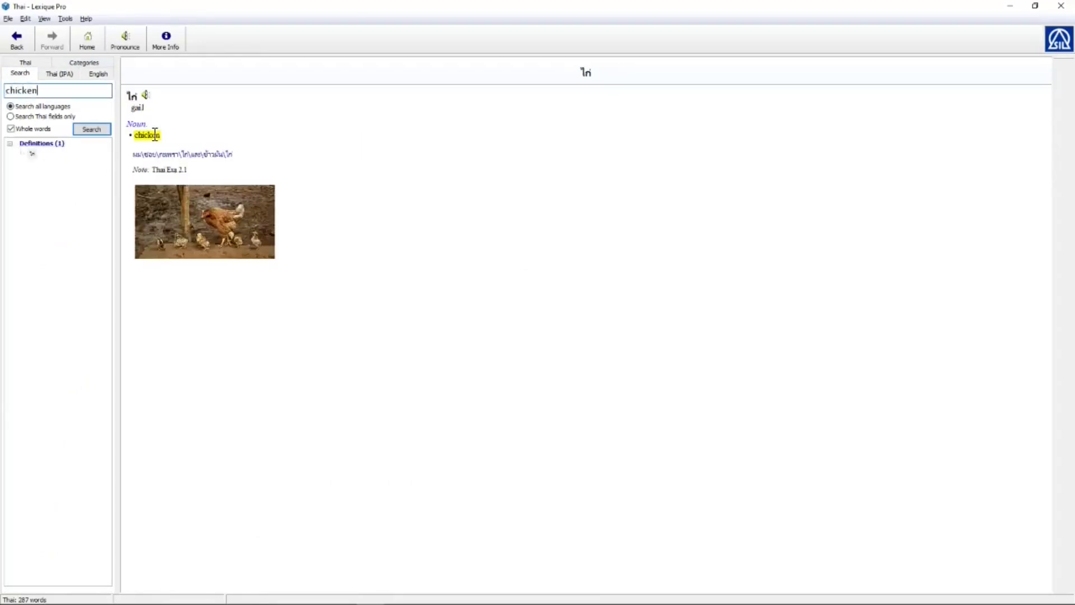
# Step: Browse the English glosses to the cheap and Church entries, then return to the Thai headwords
pyautogui.click(43, 66)
pyautogui.click(89, 65)
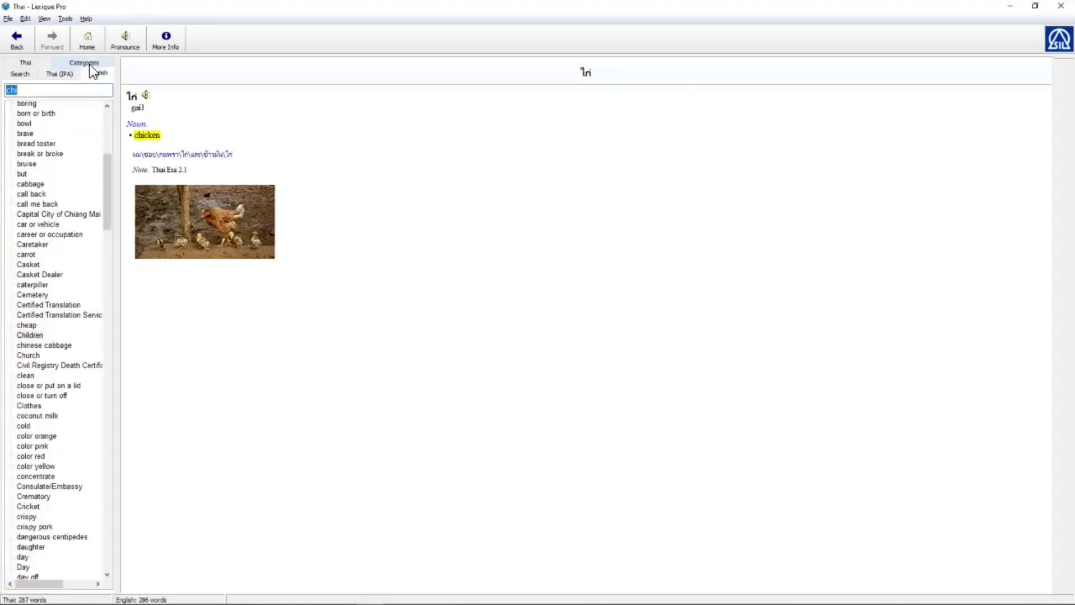
pyautogui.moveTo(108, 201); pyautogui.dragTo(112, 216)
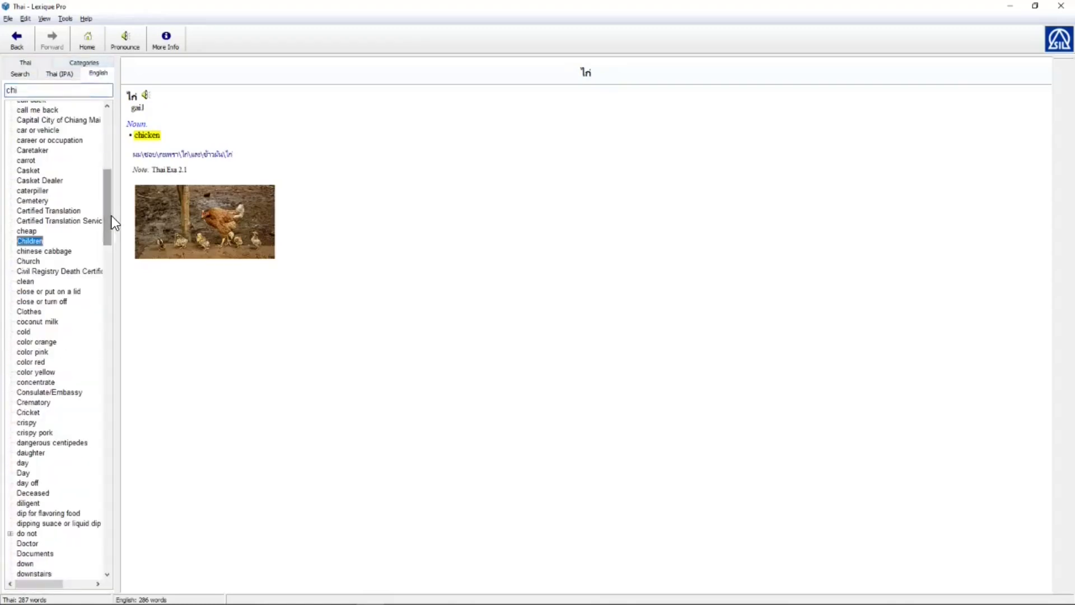
pyautogui.click(25, 231)
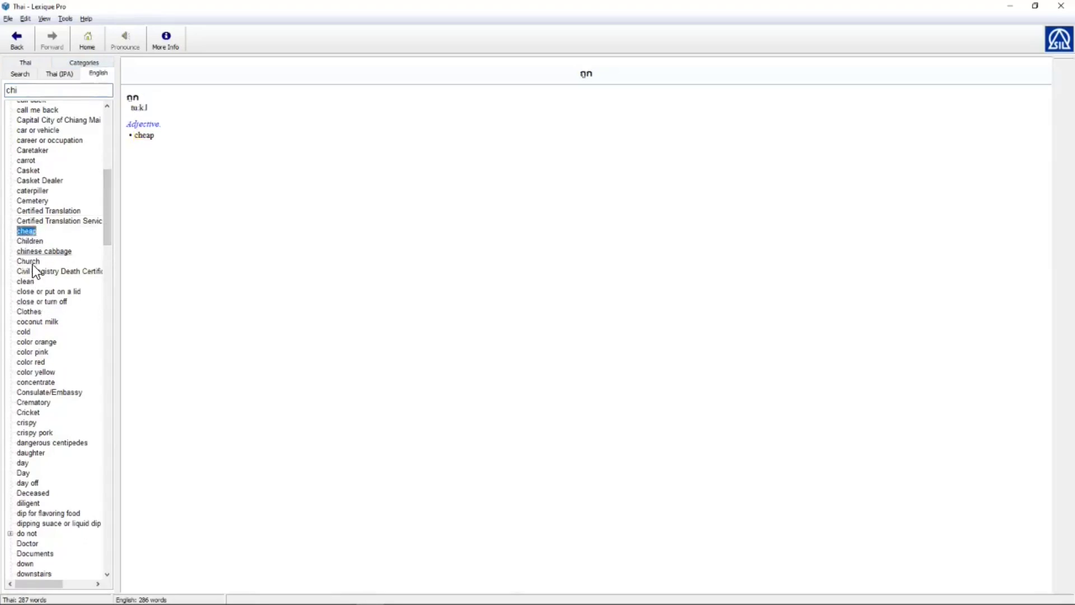
pyautogui.click(31, 261)
pyautogui.click(35, 62)
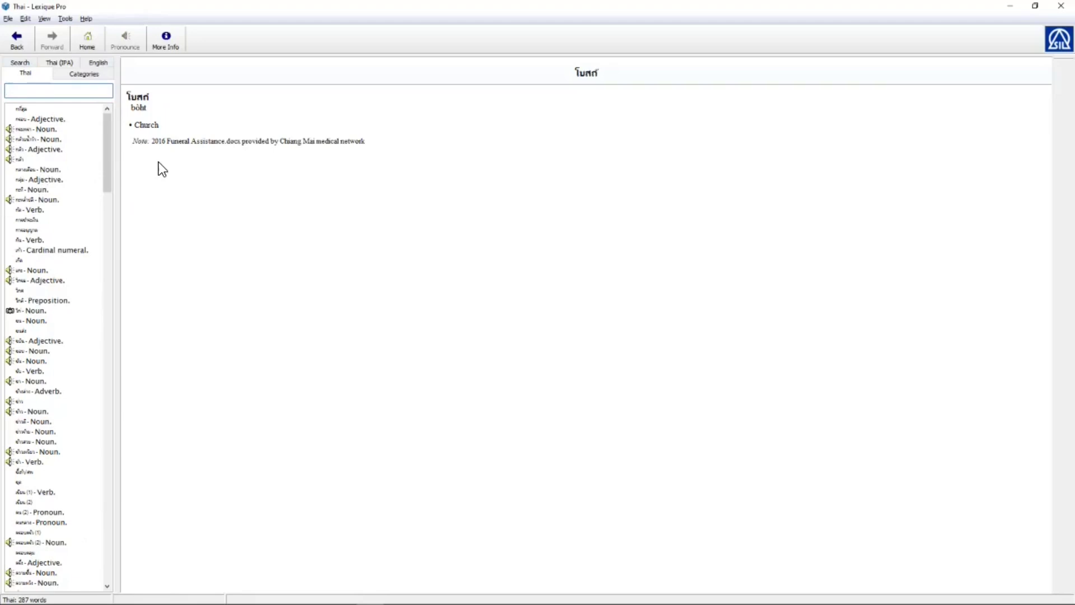
pyautogui.click(65, 21)
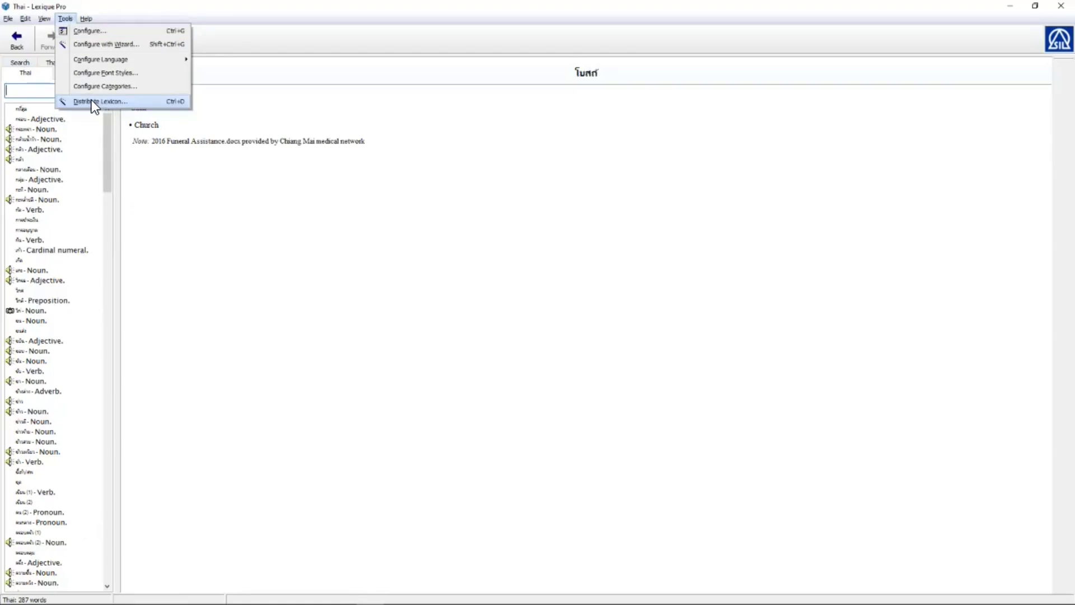
pyautogui.press('Return')
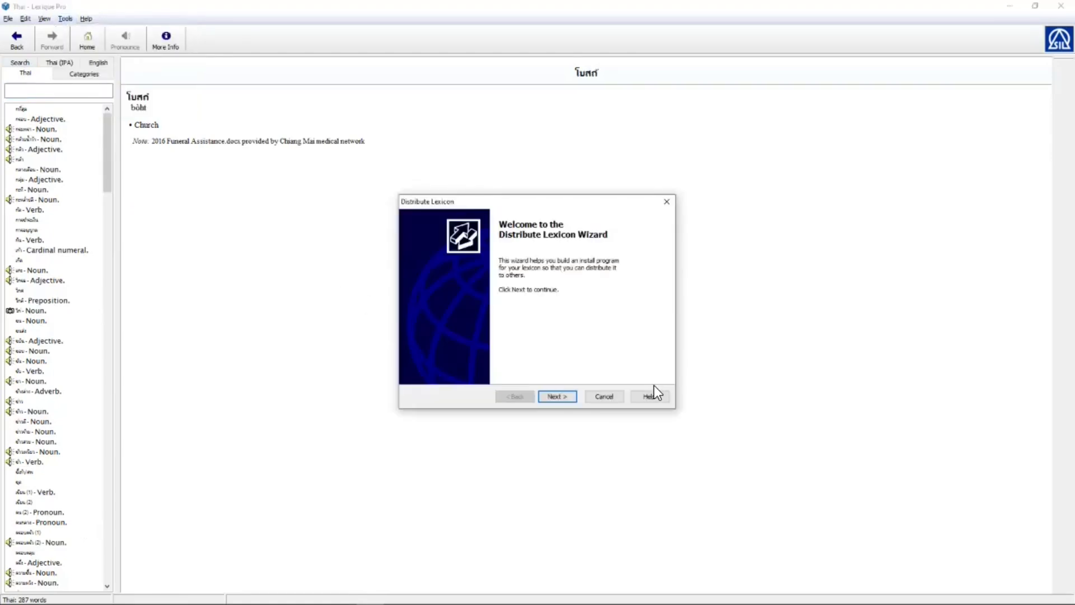
pyautogui.click(556, 388)
pyautogui.click(510, 305)
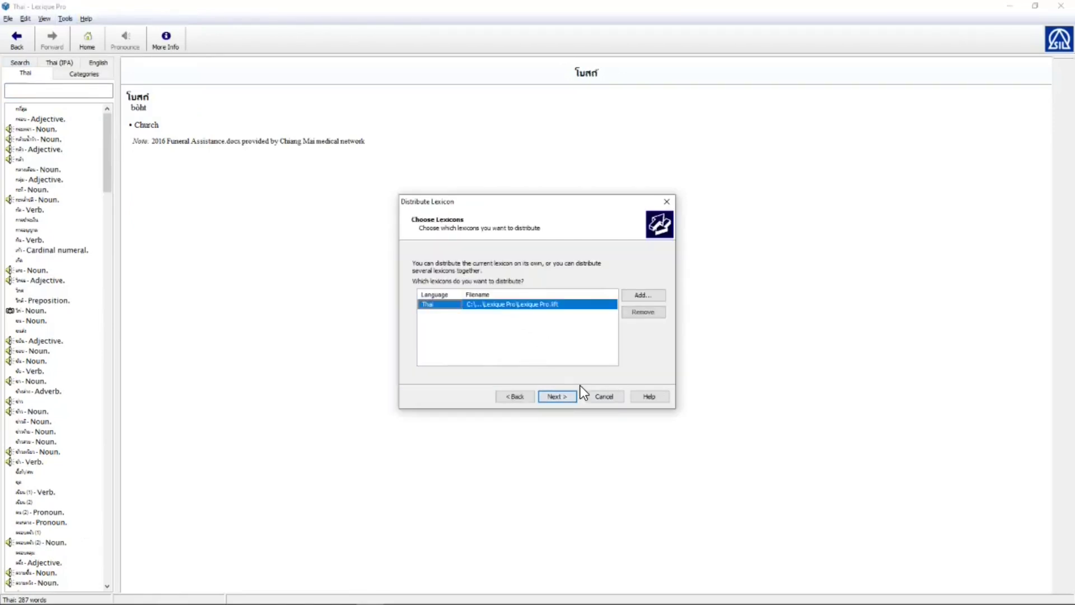
pyautogui.click(568, 392)
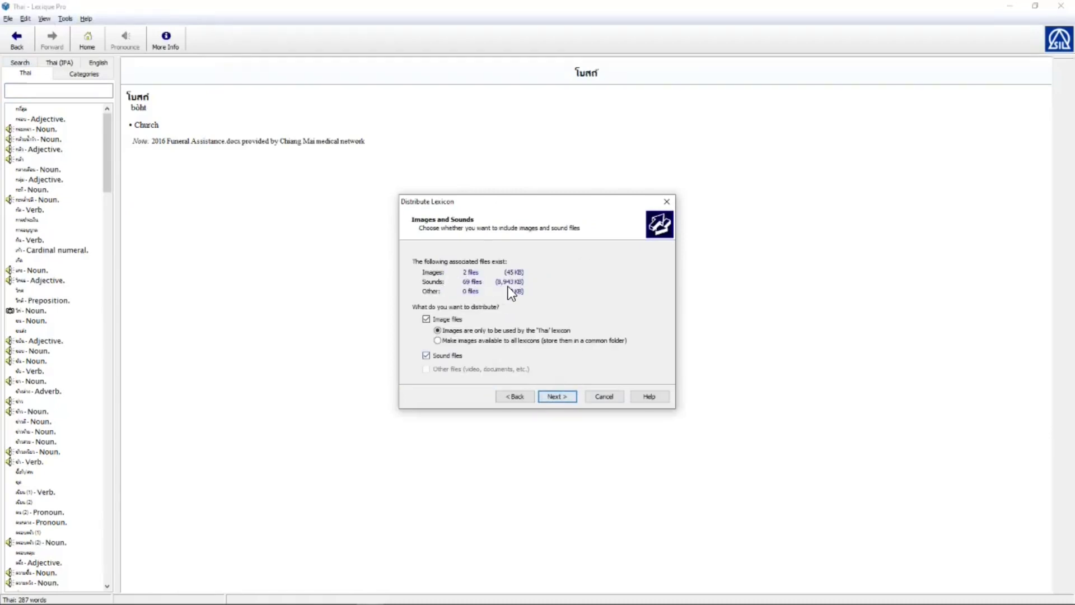
pyautogui.click(557, 395)
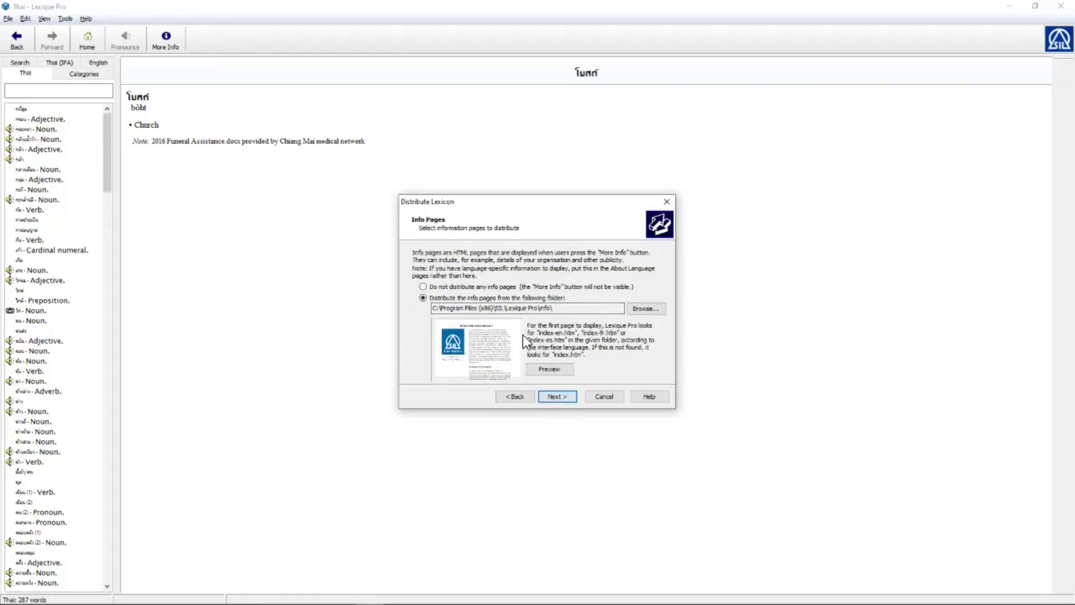
pyautogui.click(566, 387)
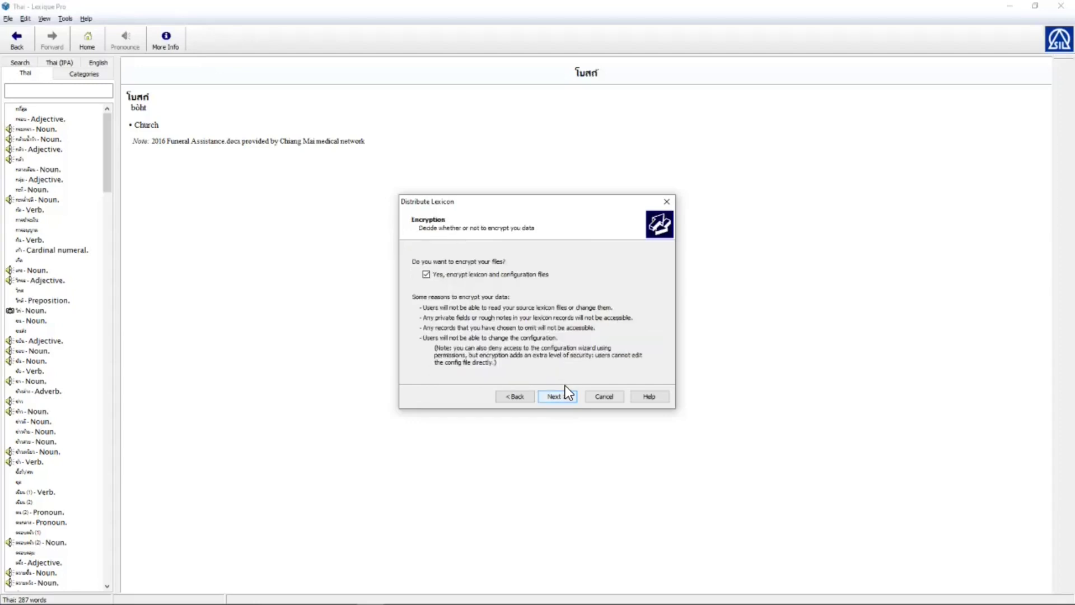
pyautogui.click(566, 385)
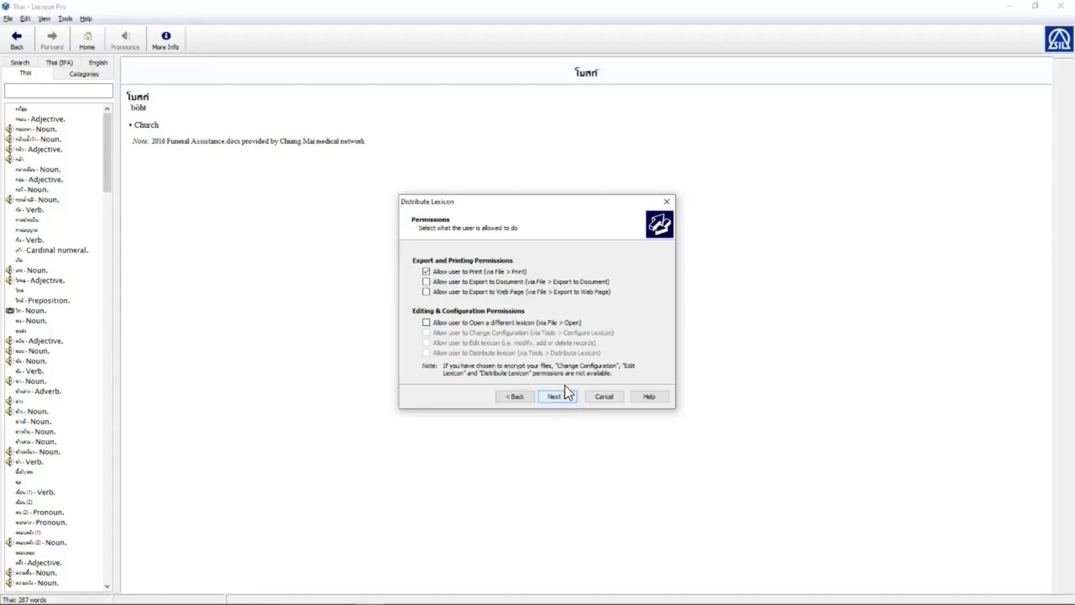
pyautogui.click(565, 386)
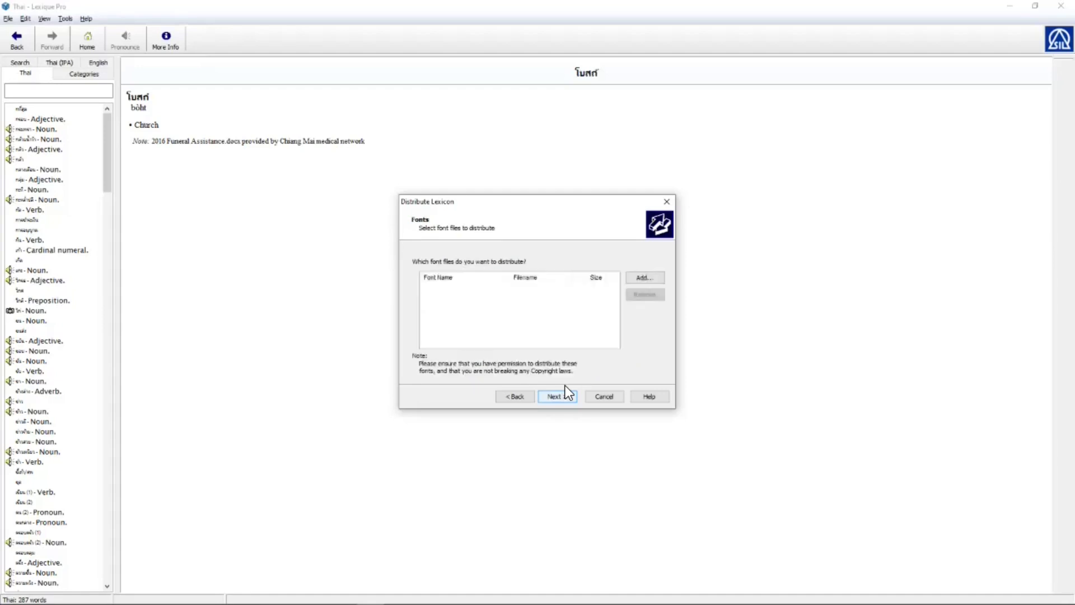
pyautogui.click(565, 385)
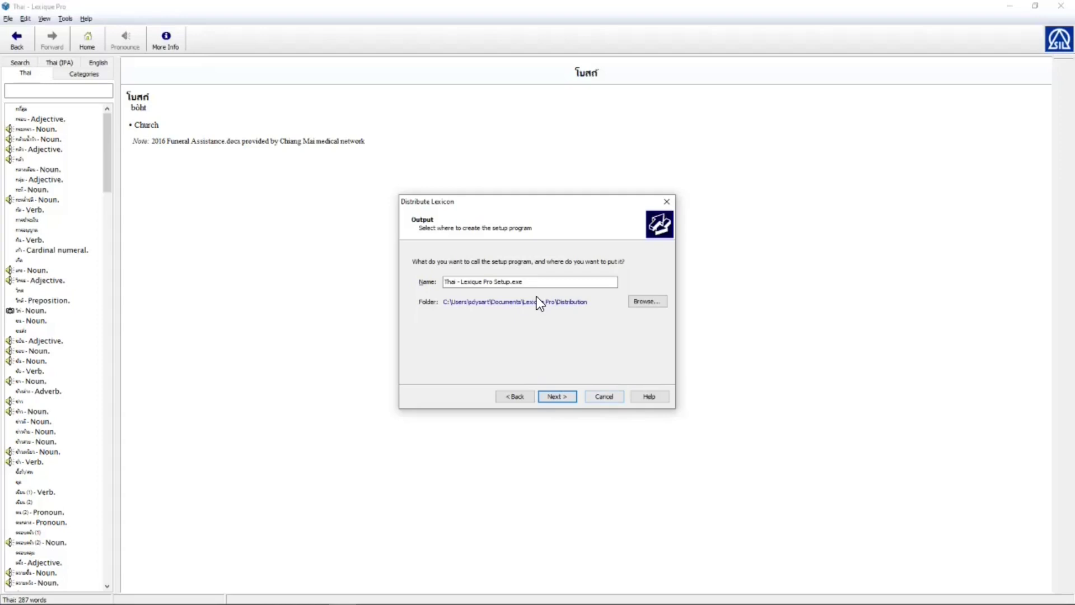
pyautogui.click(607, 392)
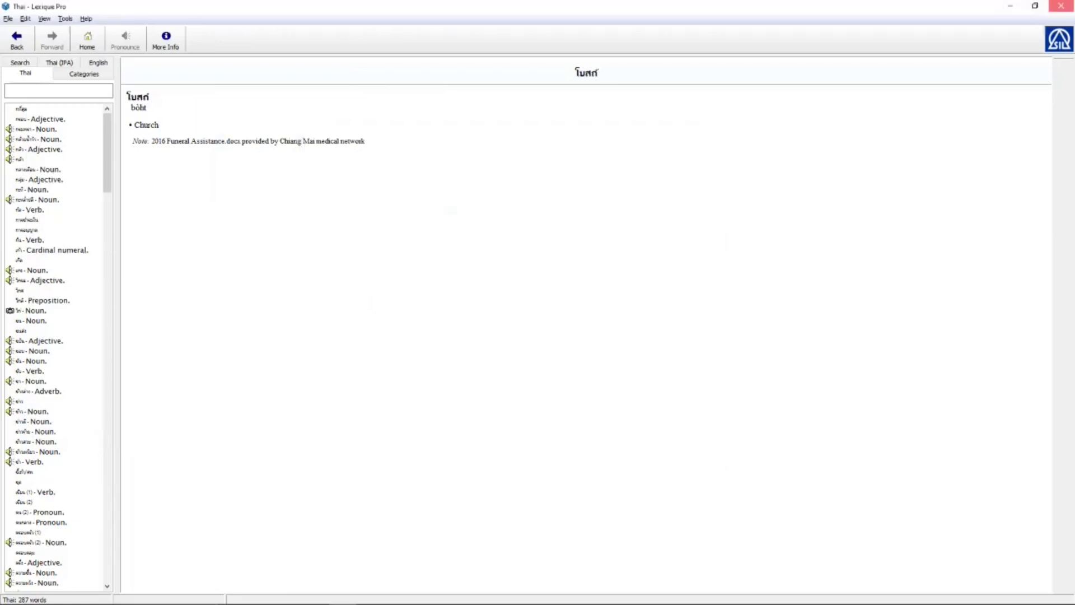
# Step: Close the maximized Lexique Pro window to reveal the browser and smaller lexicon window
pyautogui.click(1061, 6)
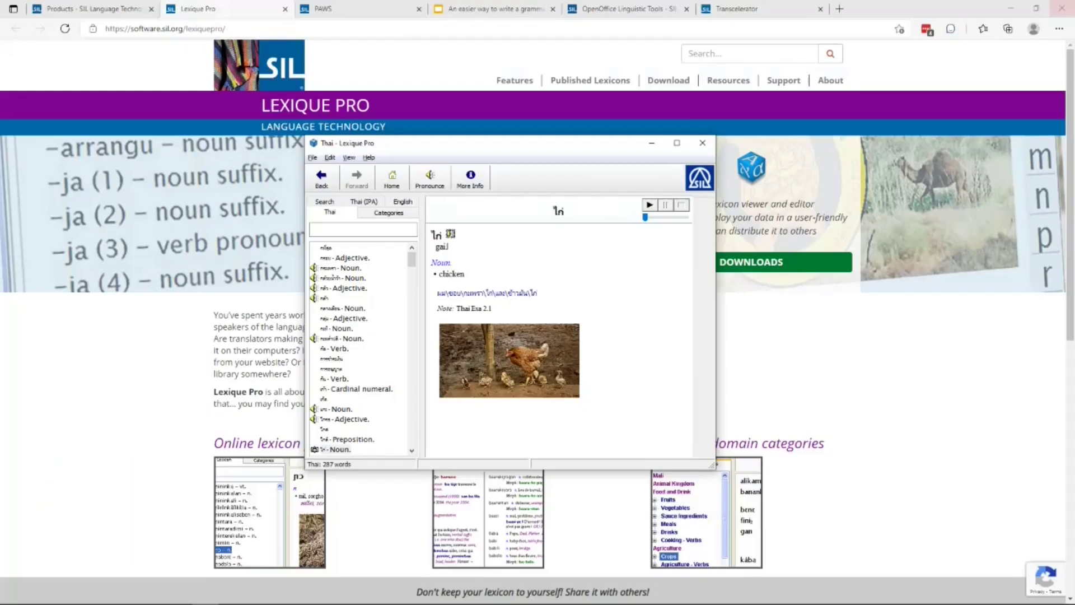
# Step: Maximize the remaining Lexique Pro window and return to the Thai home page
pyautogui.click(674, 146)
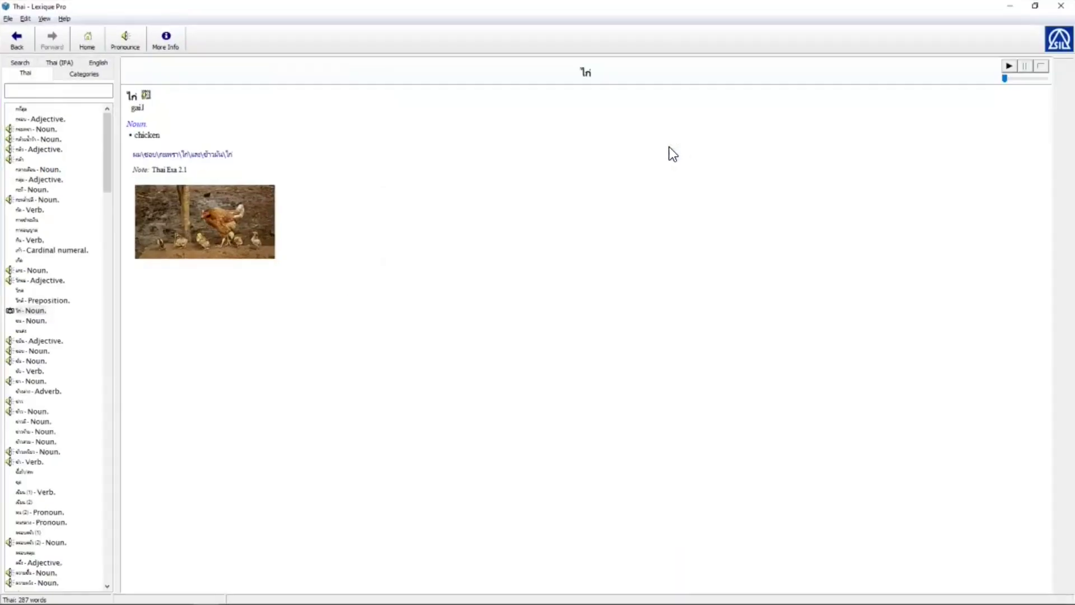
pyautogui.click(90, 42)
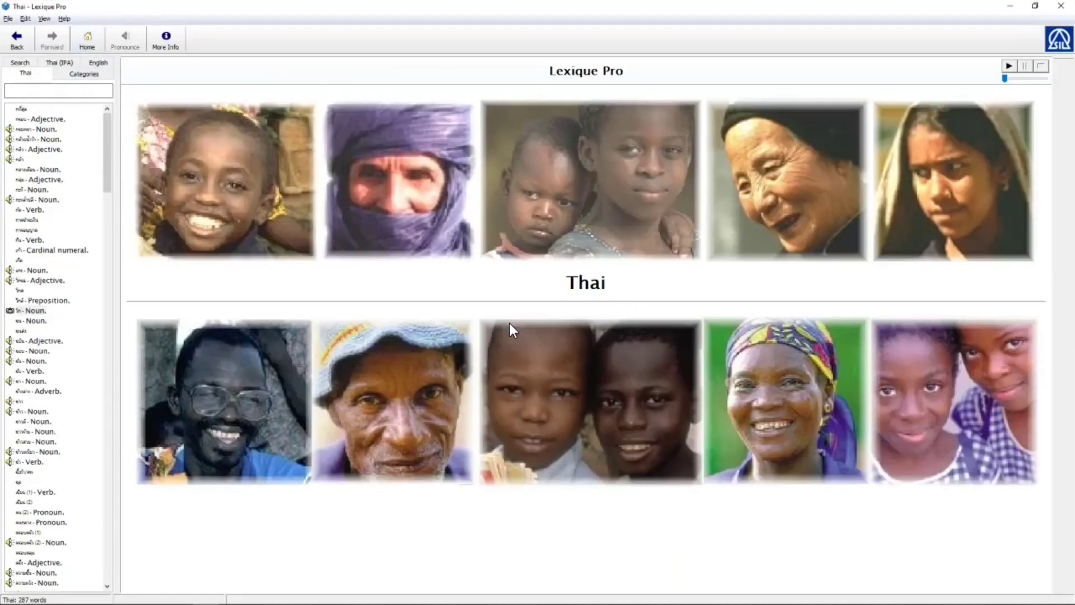